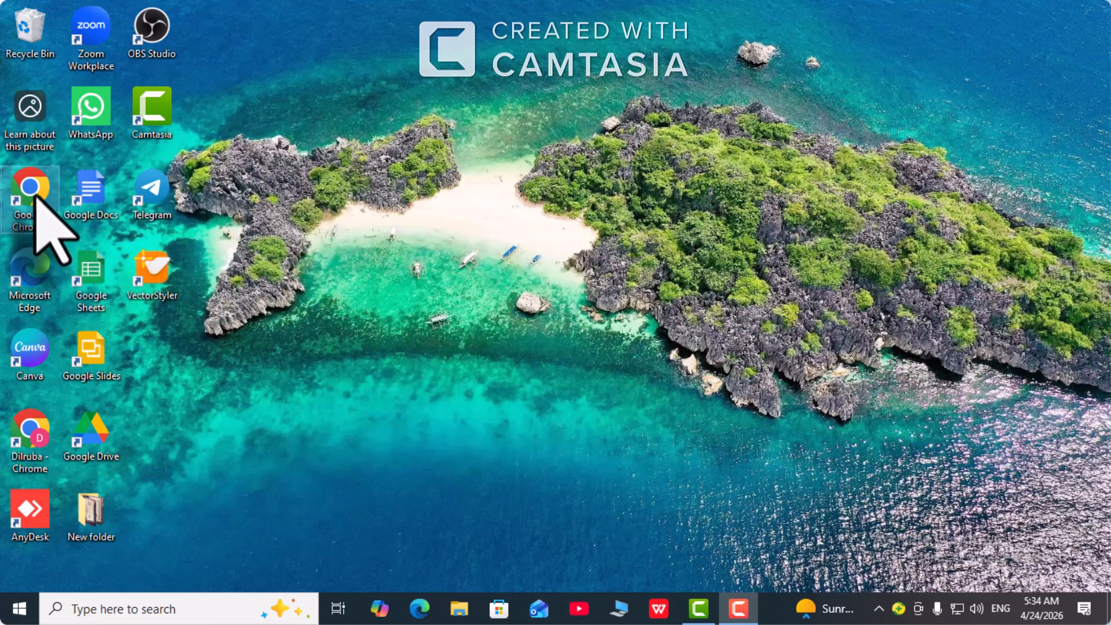
# Launch Chrome with the first profile, search for "google ad" and open the sponsored Google Ads site.
pyautogui.doubleClick(33, 194)
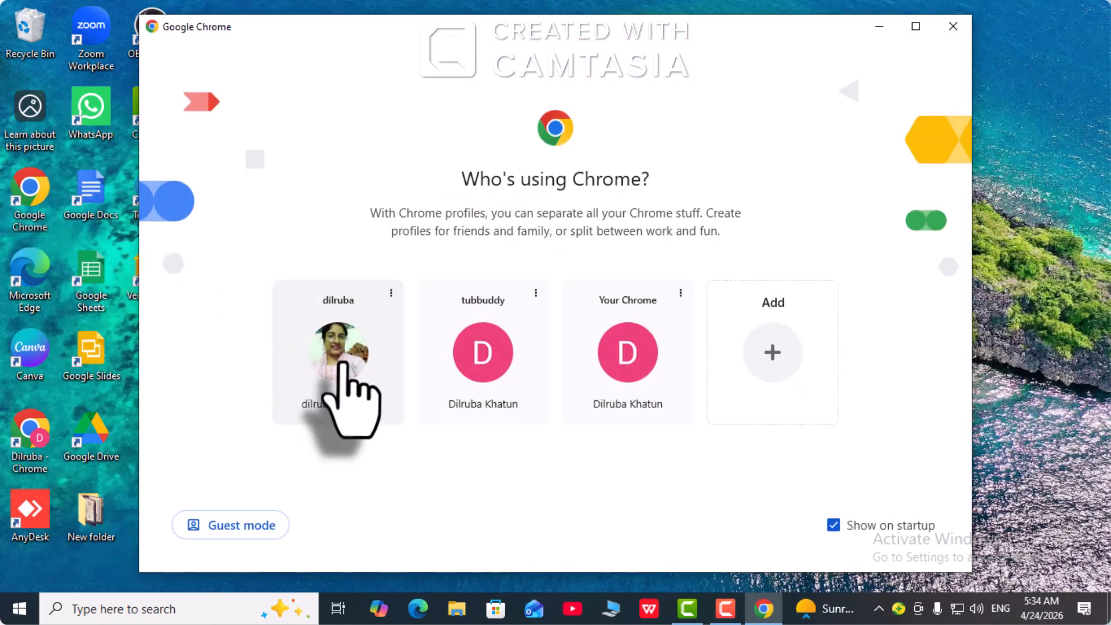
pyautogui.click(346, 370)
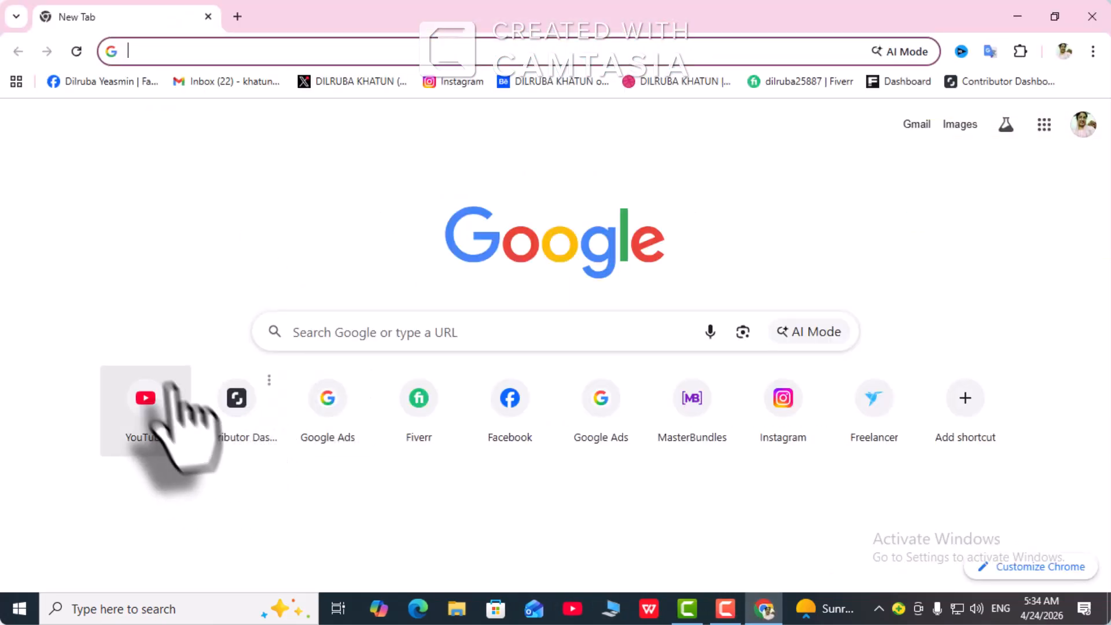
pyautogui.click(139, 57)
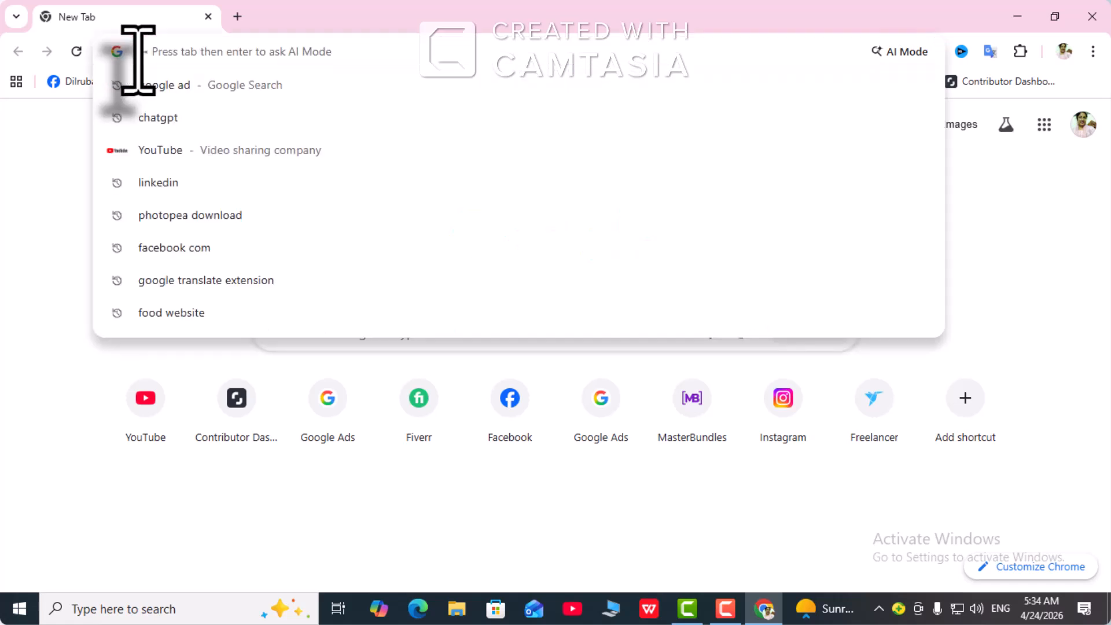
pyautogui.click(188, 87)
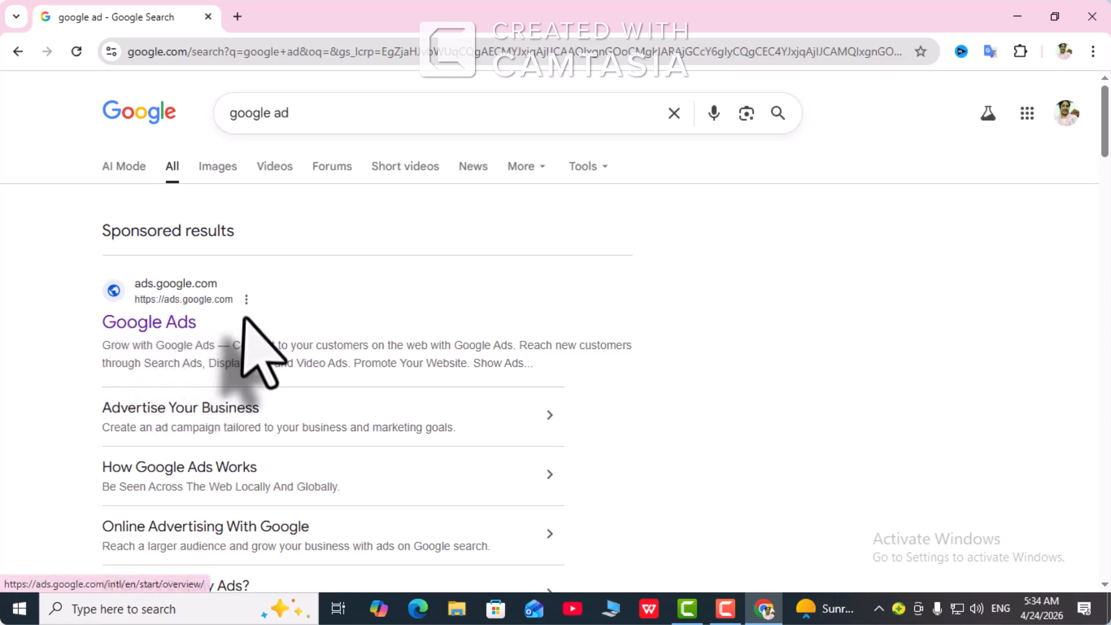
pyautogui.click(190, 331)
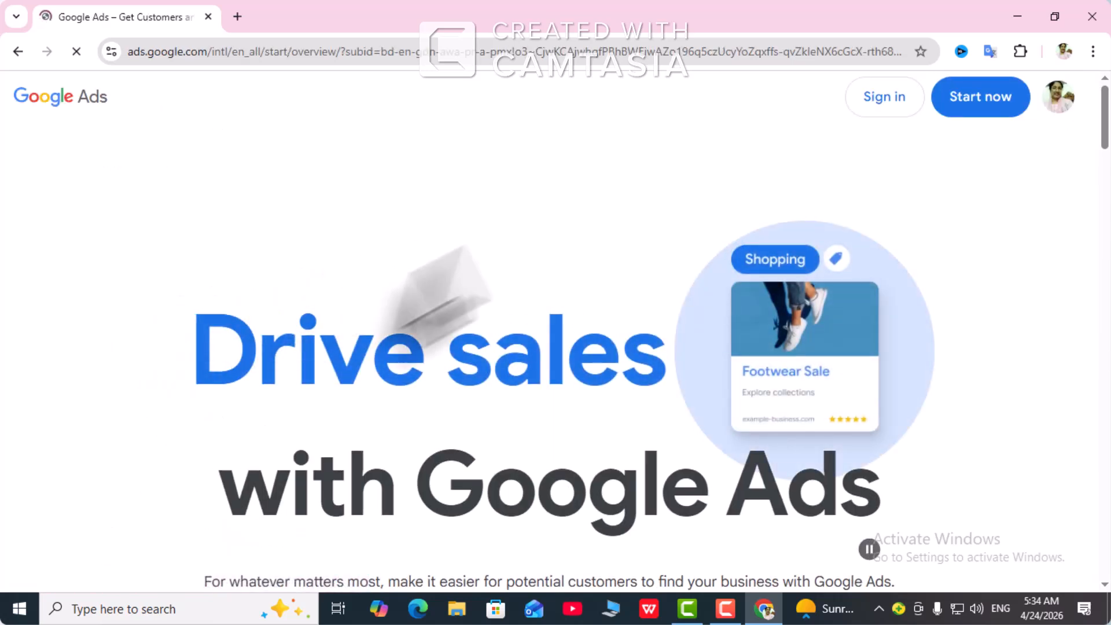
# Start Google Ads and enter the last account in the account selection list.
pyautogui.click(978, 104)
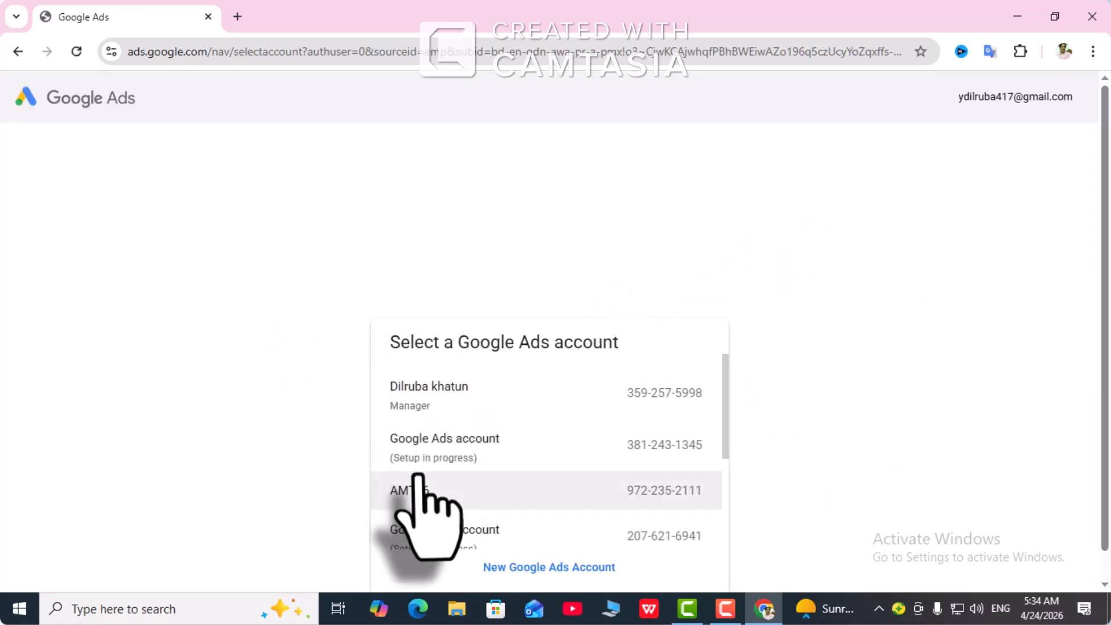
pyautogui.scroll(-3, 443, 463)
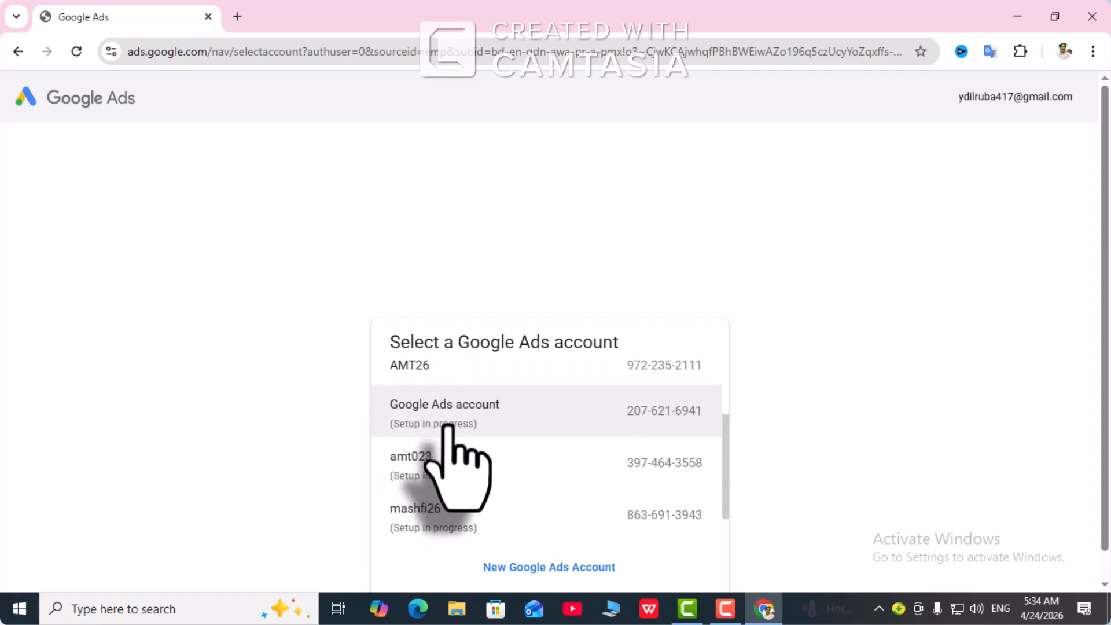
pyautogui.scroll(-2, 449, 427)
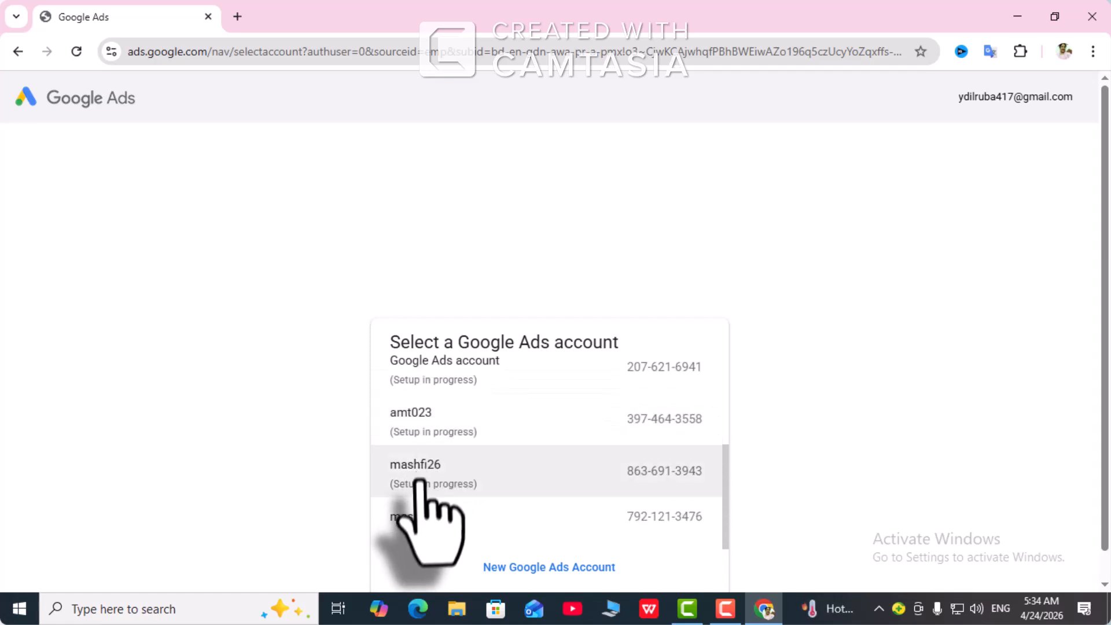
pyautogui.click(428, 521)
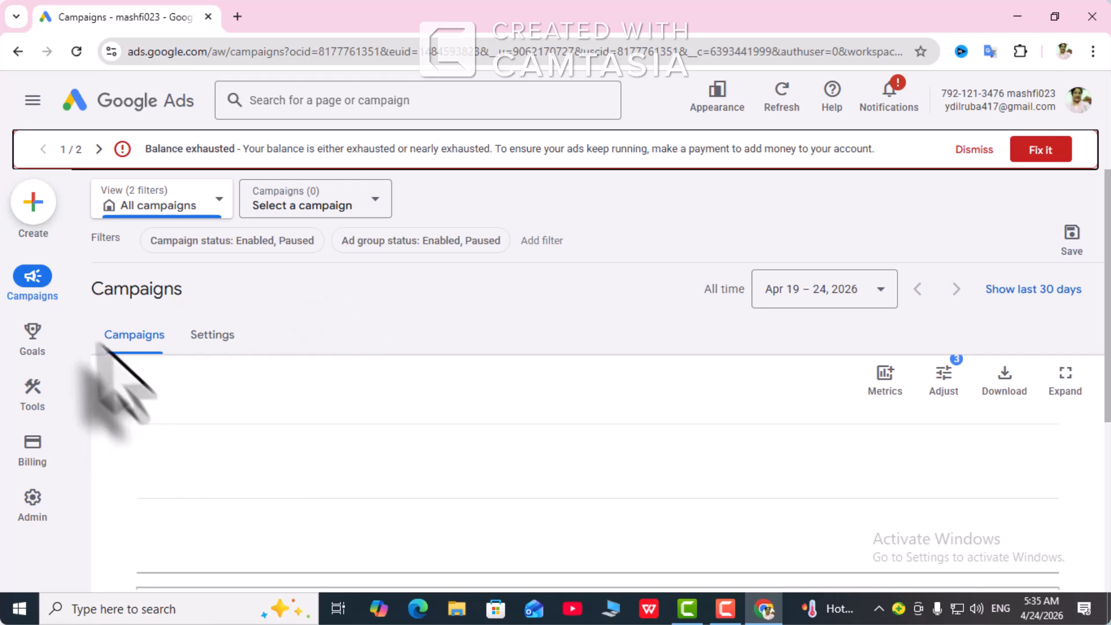
# Open Keyword Planner from the planning tools and begin discovering new keywords.
pyautogui.moveTo(12, 445)
pyautogui.click(32, 408)
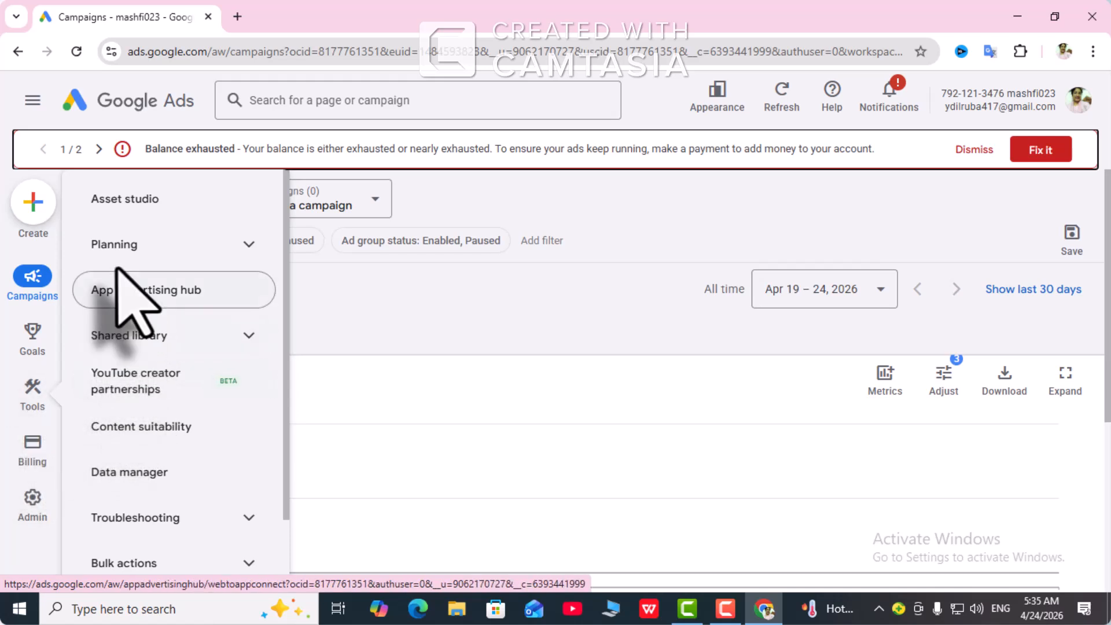
pyautogui.click(150, 247)
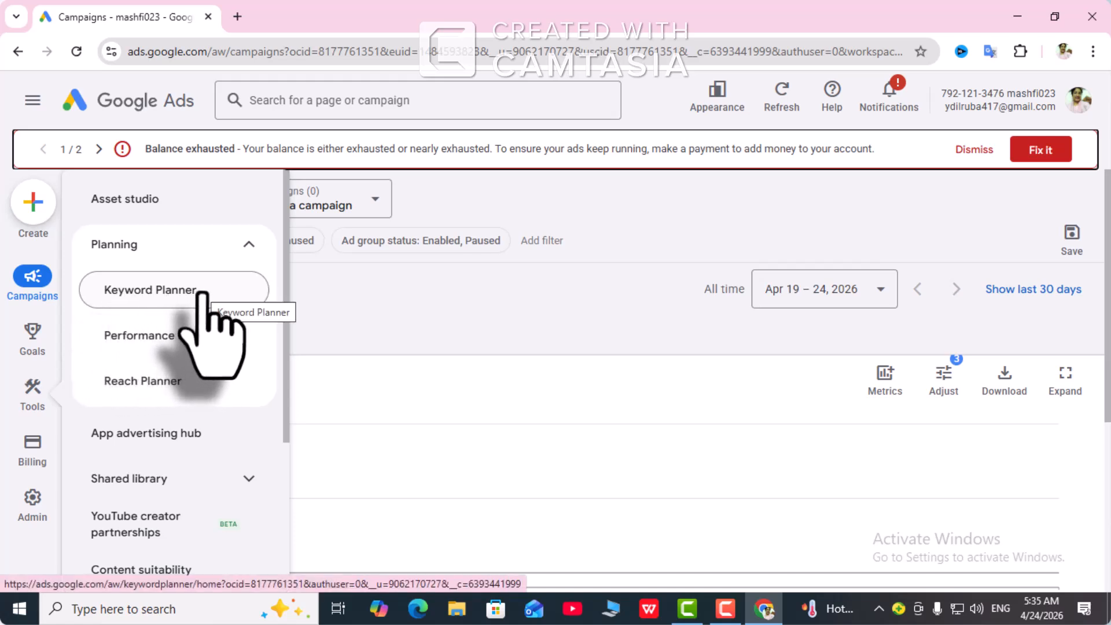
pyautogui.click(147, 291)
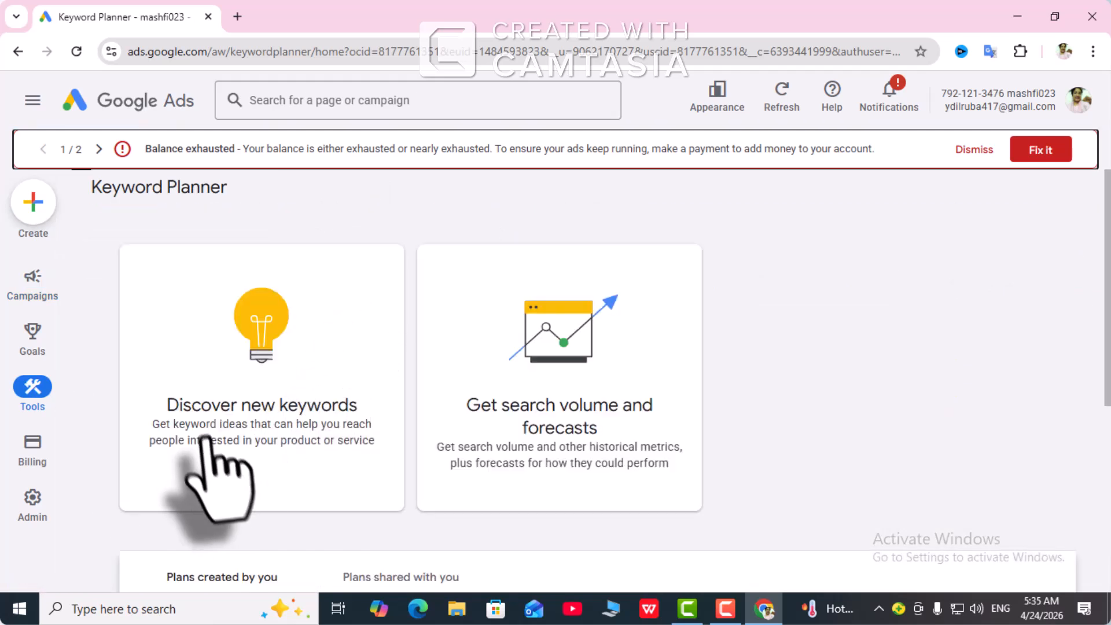
pyautogui.click(302, 411)
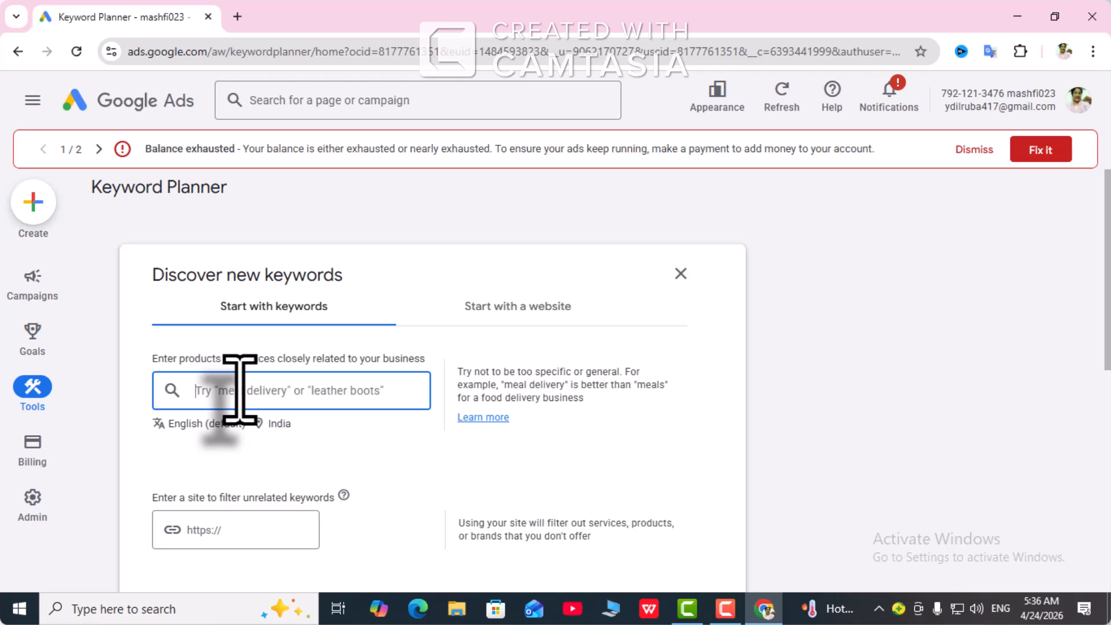
# Add "construction loans" as the seed keyword for the keyword search.
pyautogui.write('construction loans')
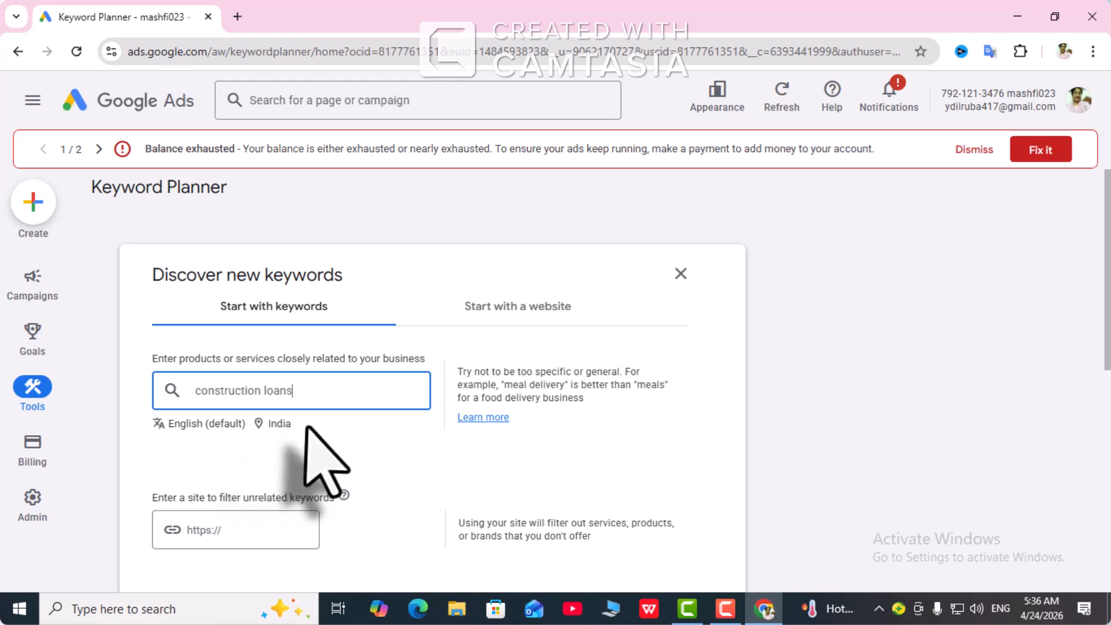
pyautogui.press('BackSpace')
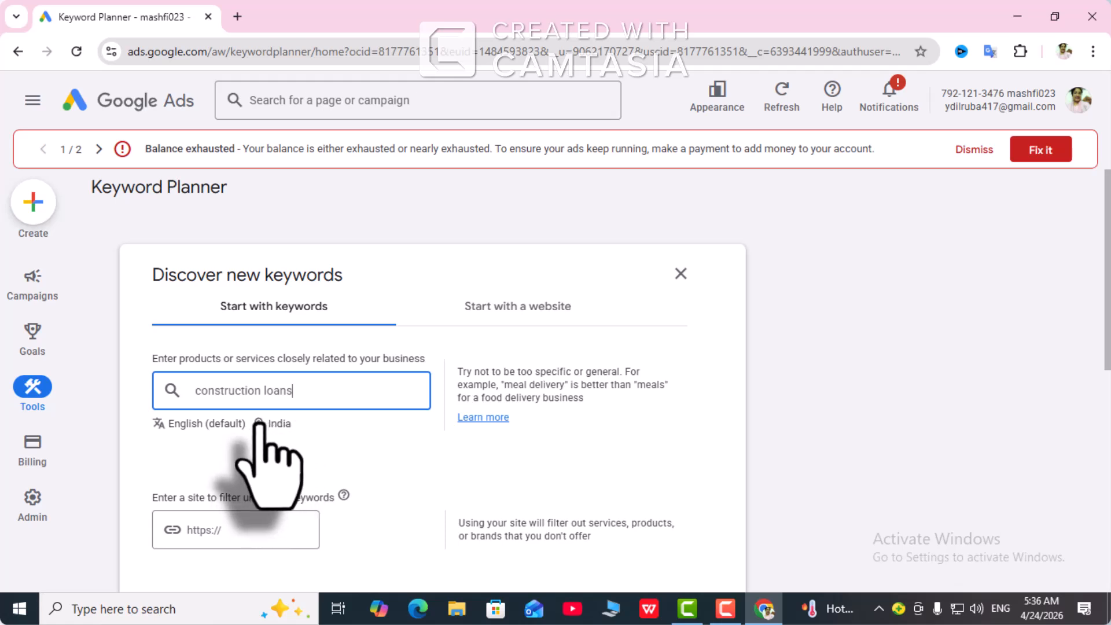
pyautogui.press('Return')
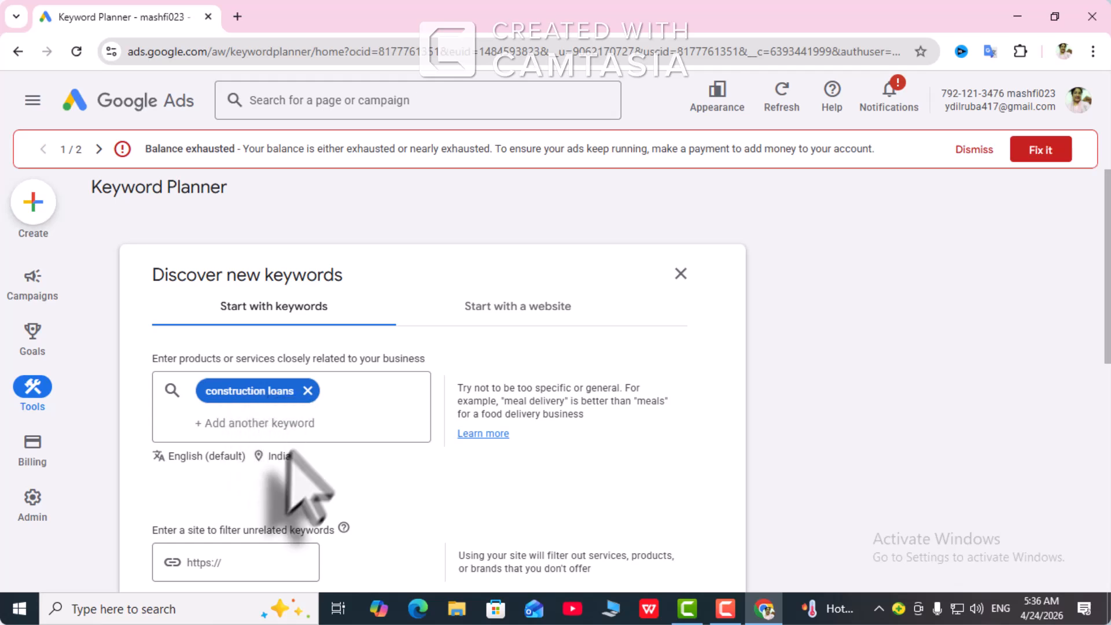
# Replace India with the state of New York, United States as the target location and save it.
pyautogui.click(258, 457)
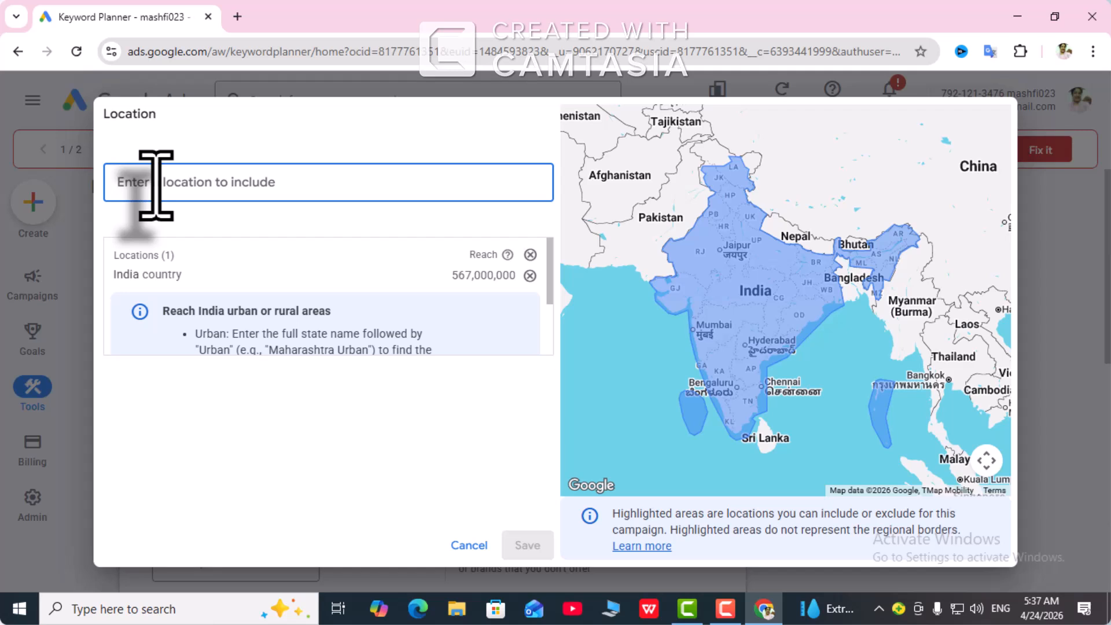
pyautogui.write('Uni')
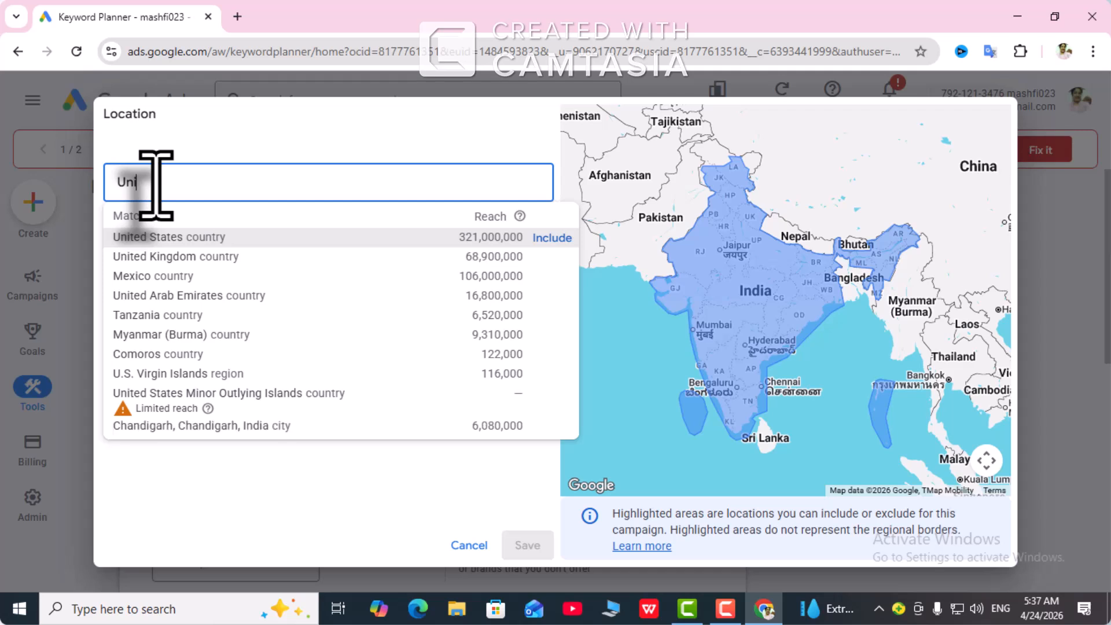
pyautogui.write('ted States N')
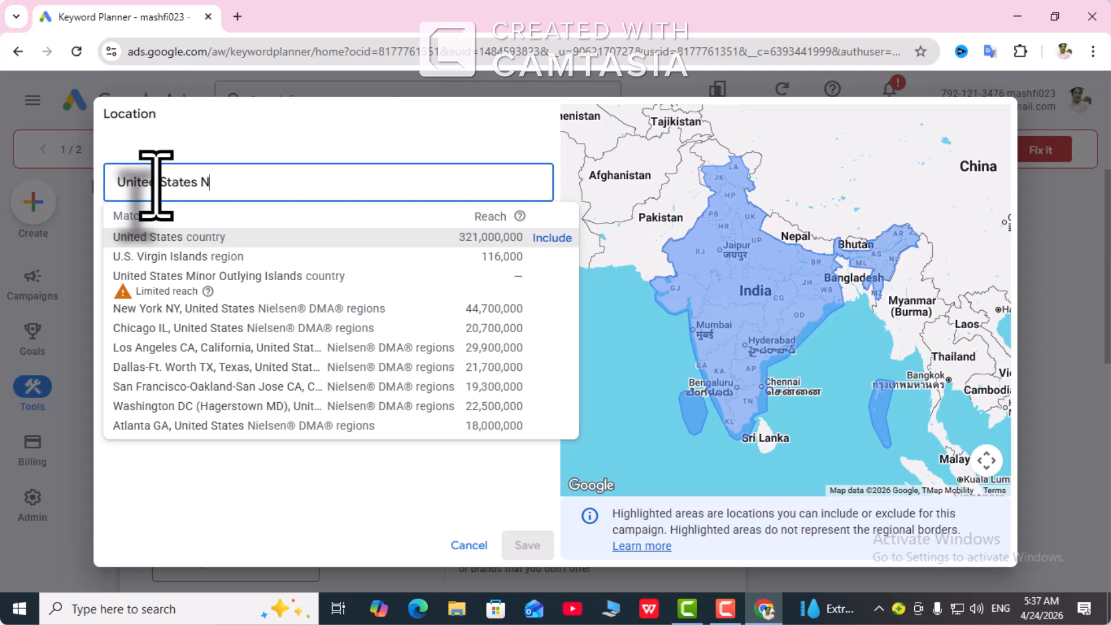
pyautogui.write('ew Y')
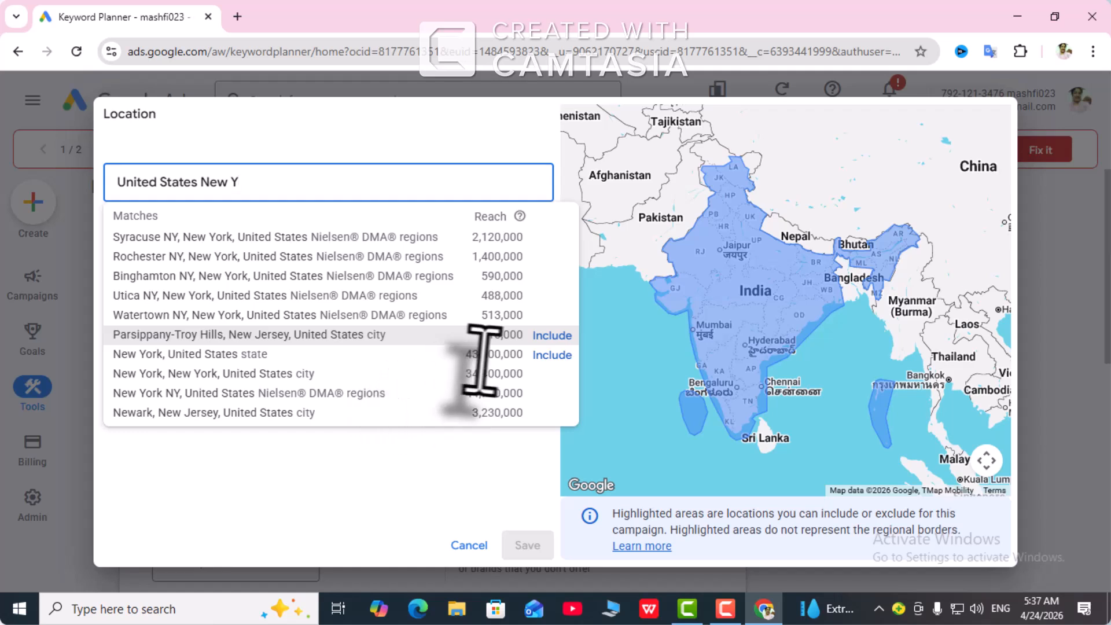
pyautogui.click(544, 356)
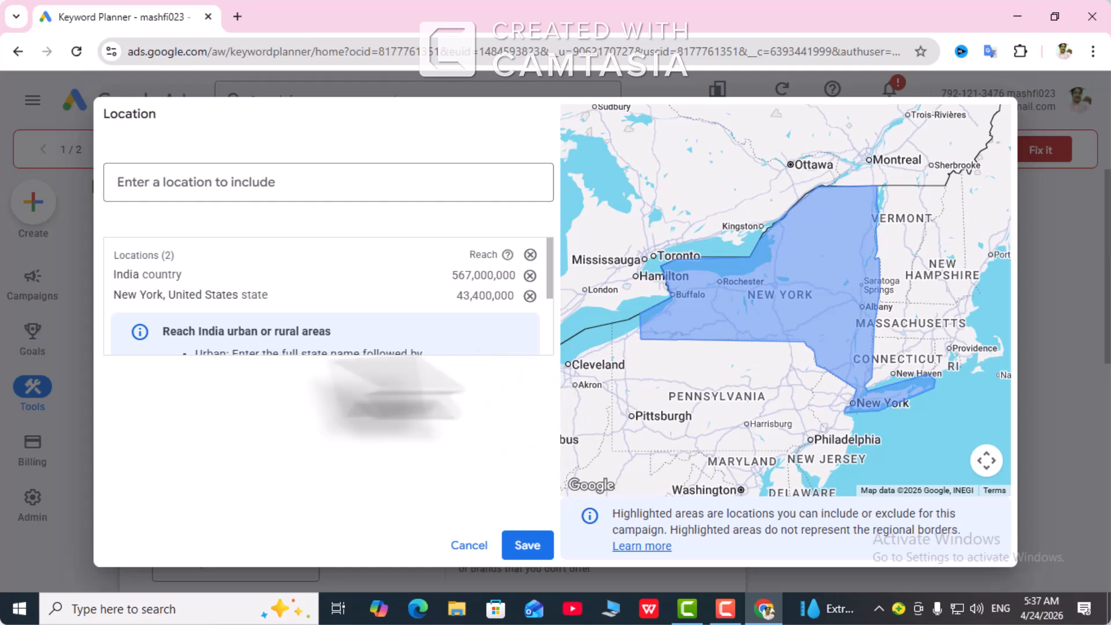
pyautogui.click(530, 276)
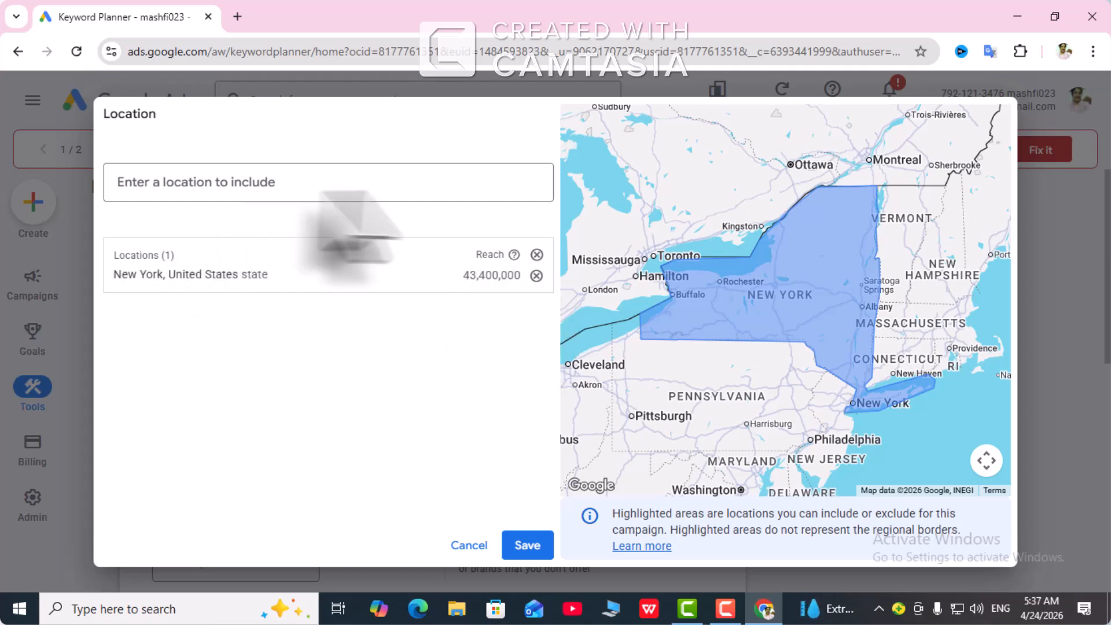
pyautogui.click(527, 545)
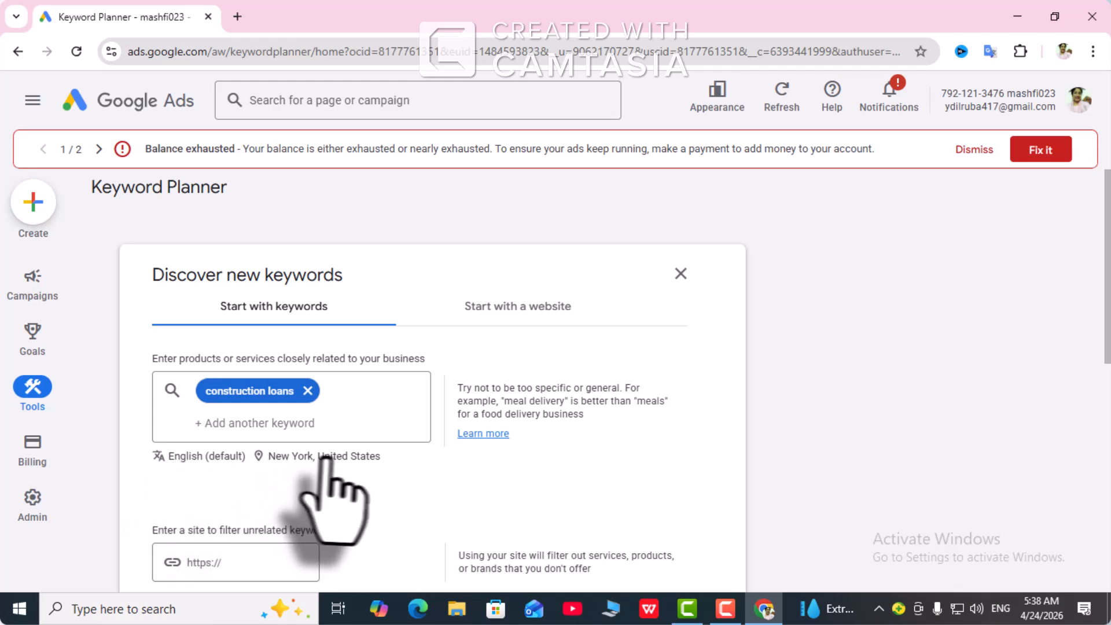
# Choose English as the search language and get the keyword results.
pyautogui.click(185, 459)
pyautogui.scroll(-2, 197, 452)
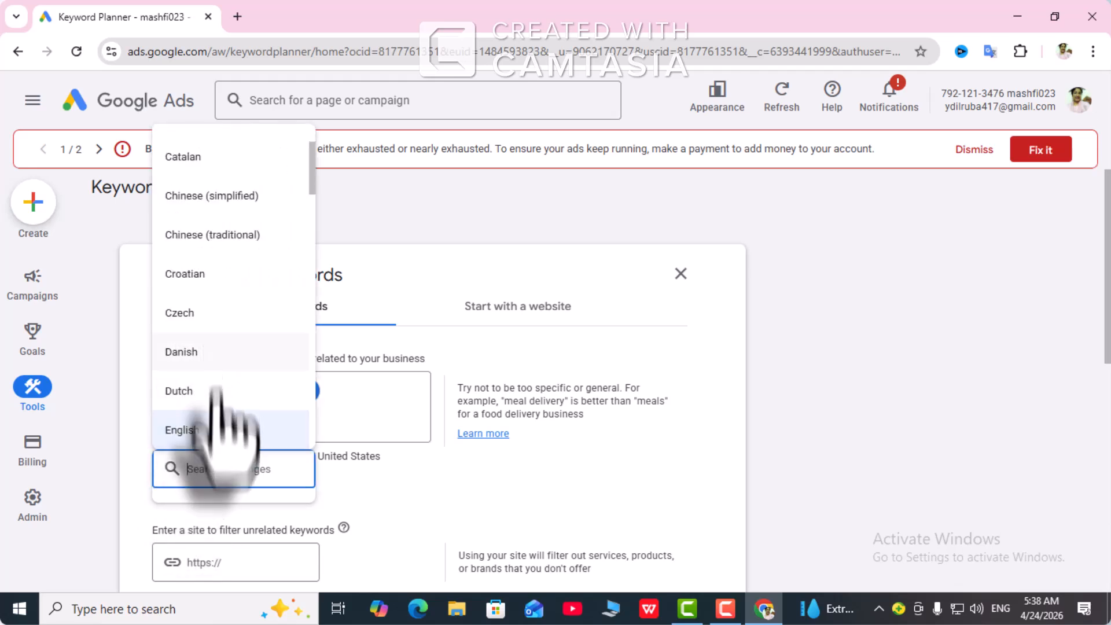
pyautogui.click(195, 431)
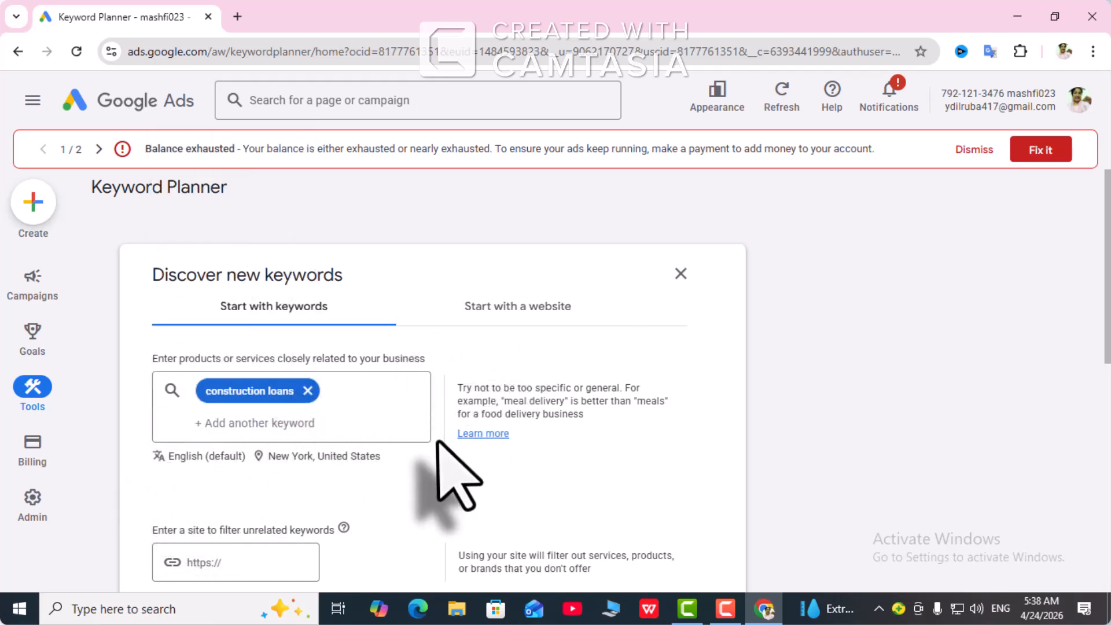
pyautogui.scroll(-3, 438, 444)
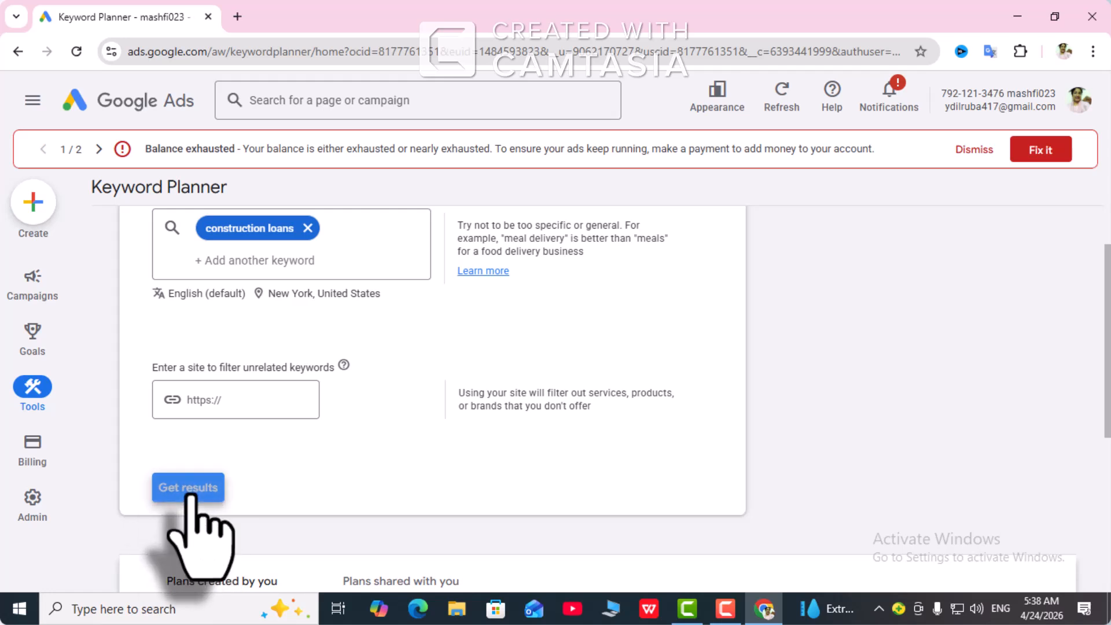
pyautogui.click(188, 488)
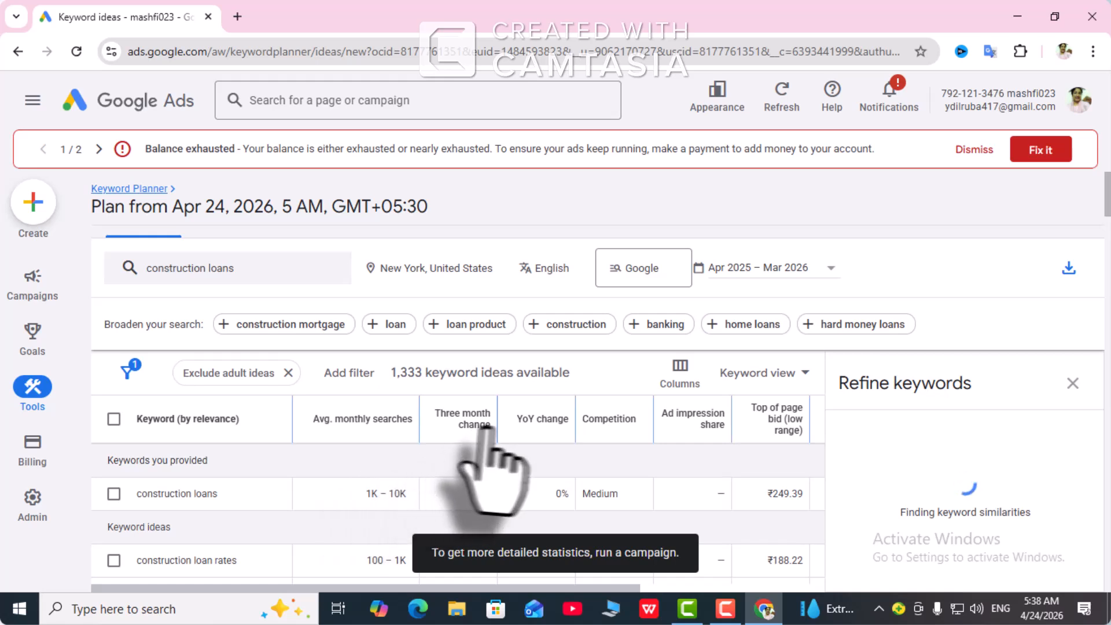
# Hide the keyword refinement suggestions and review the keyword ideas' monthly searches, competition and top-of-page bids.
pyautogui.click(1073, 383)
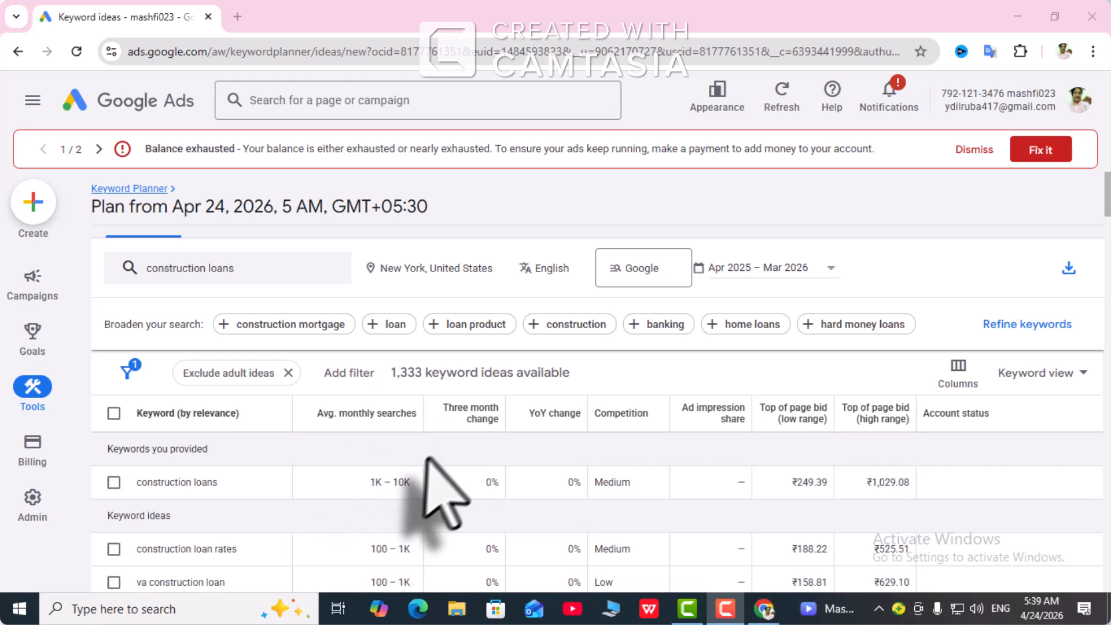
pyautogui.moveTo(496, 421)
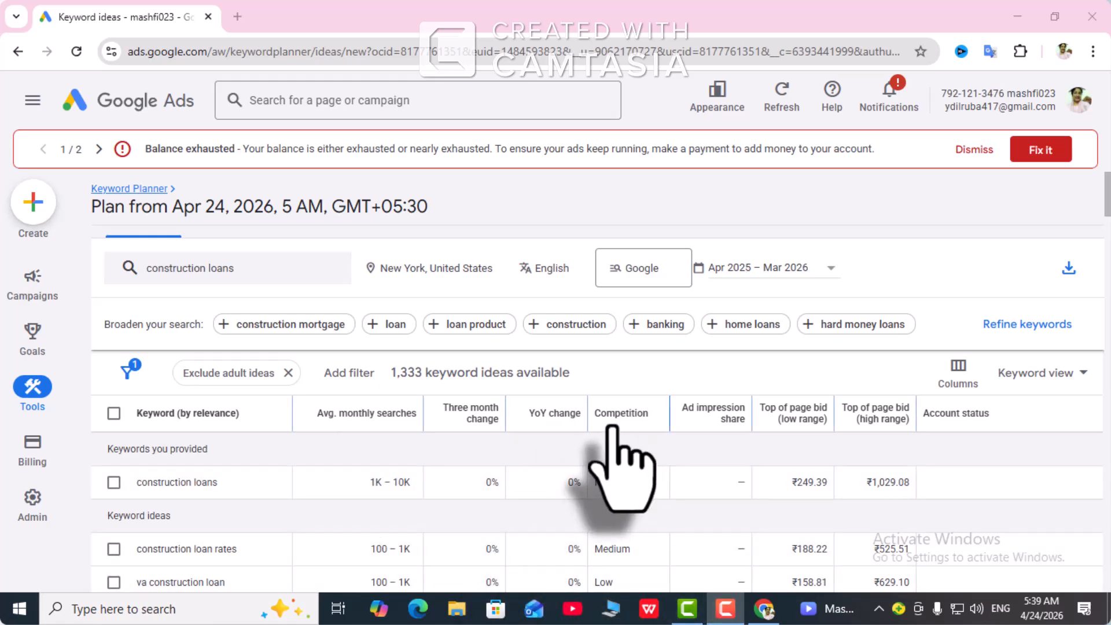
pyautogui.moveTo(724, 420)
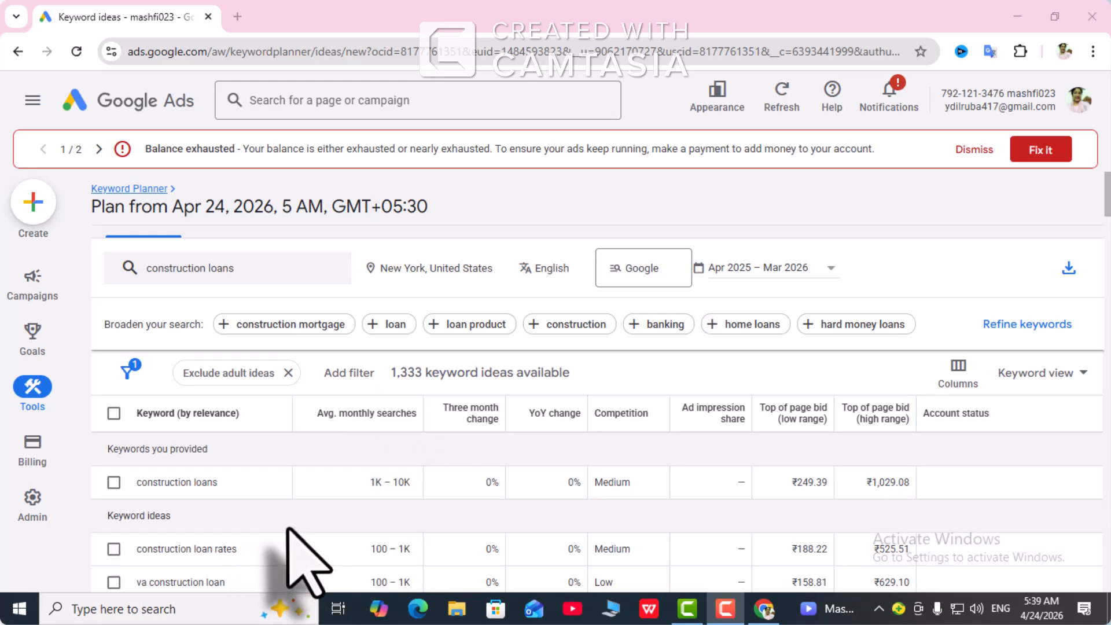
pyautogui.scroll(-3, 292, 530)
pyautogui.scroll(-5, 292, 530)
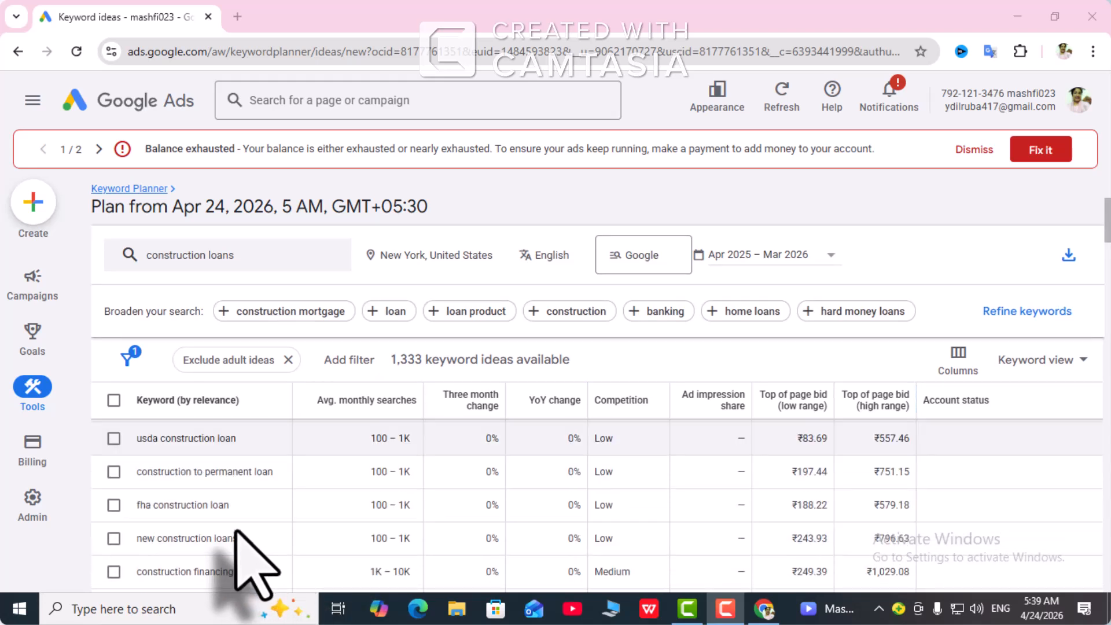
pyautogui.scroll(-10, 232, 533)
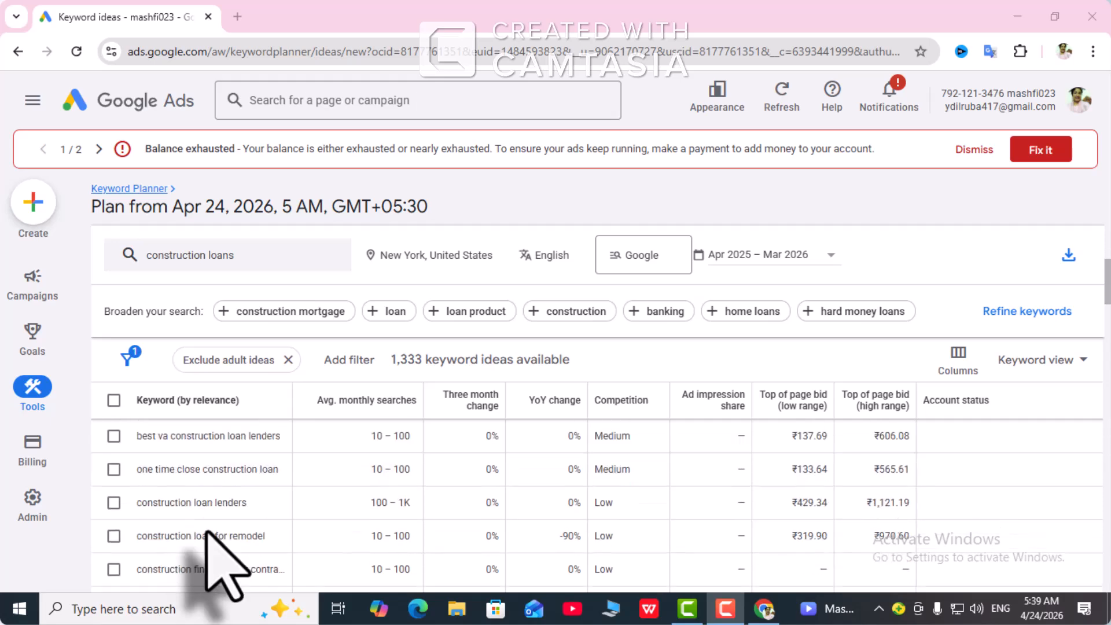
pyautogui.scroll(-3, 207, 529)
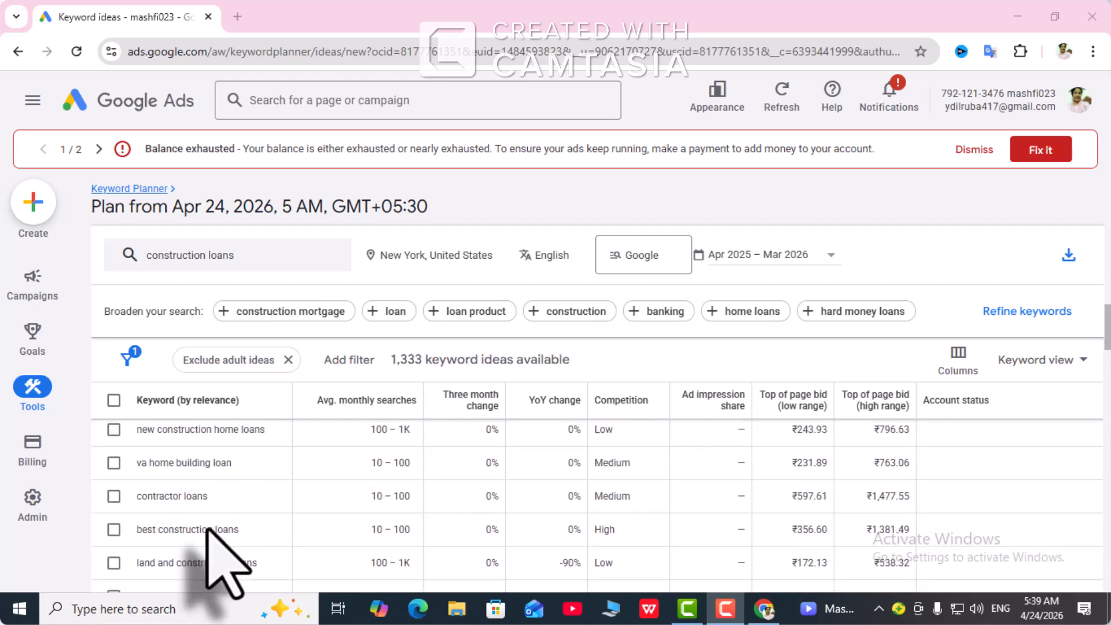
pyautogui.scroll(-3, 207, 530)
pyautogui.scroll(-5, 260, 521)
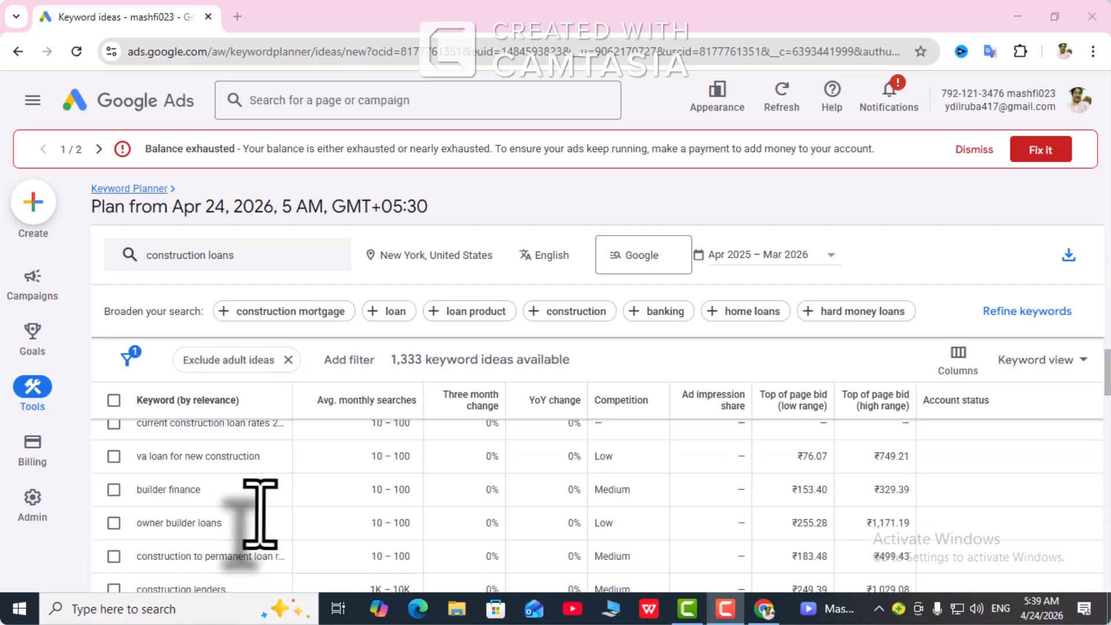
pyautogui.scroll(-10, 280, 547)
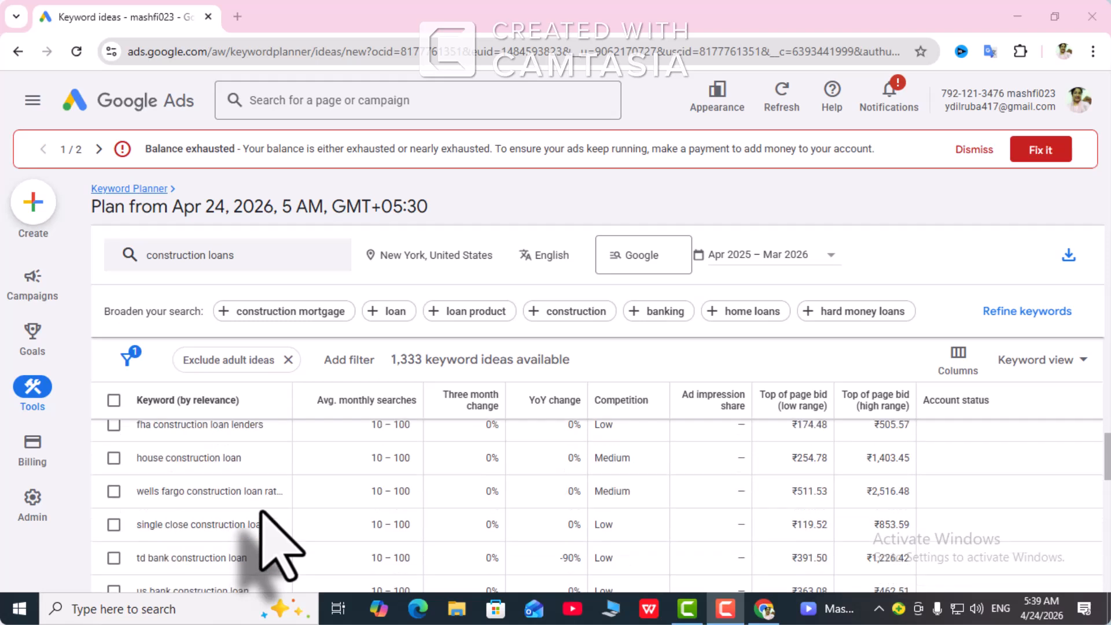
# Check the rows-per-page options at the end of the keyword ideas list and look back through the listed construction loan keywords.
pyautogui.scroll(-10, 261, 513)
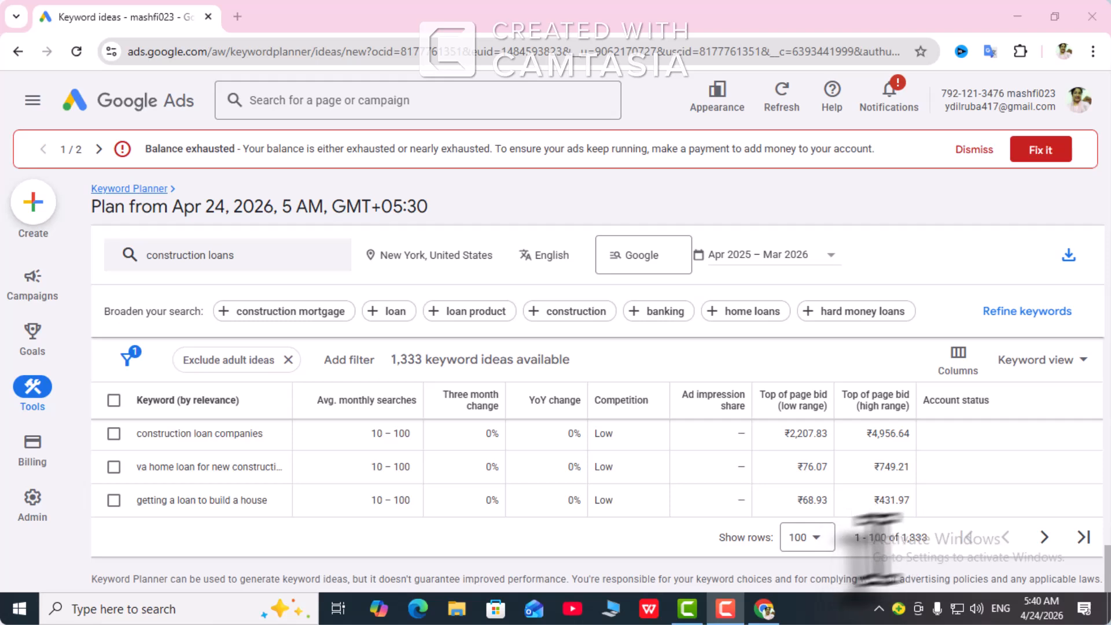
pyautogui.click(814, 538)
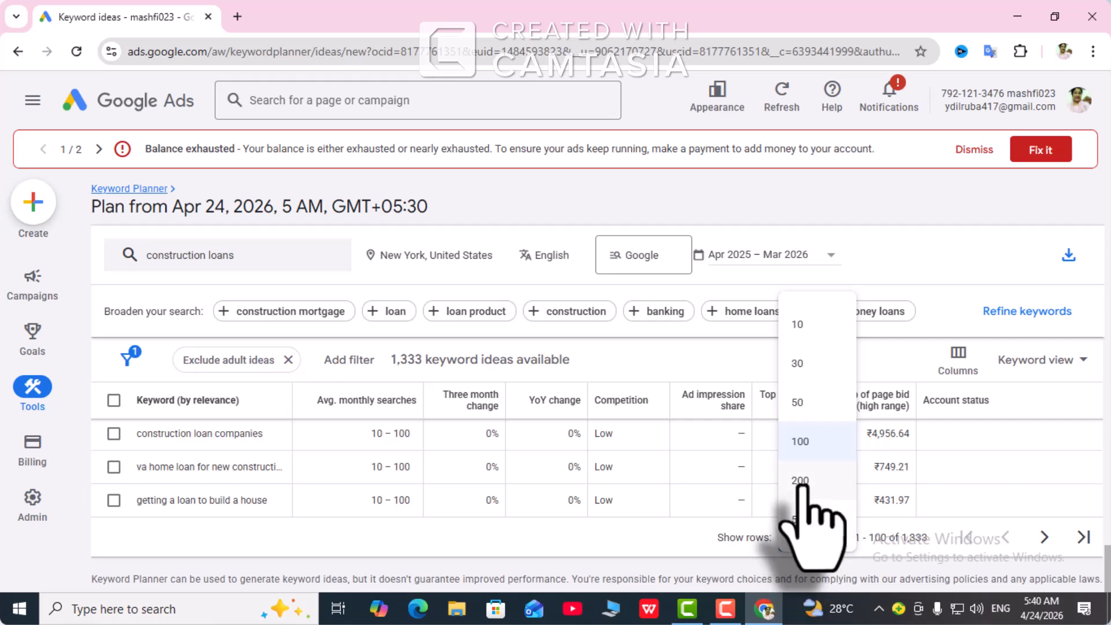
pyautogui.click(712, 545)
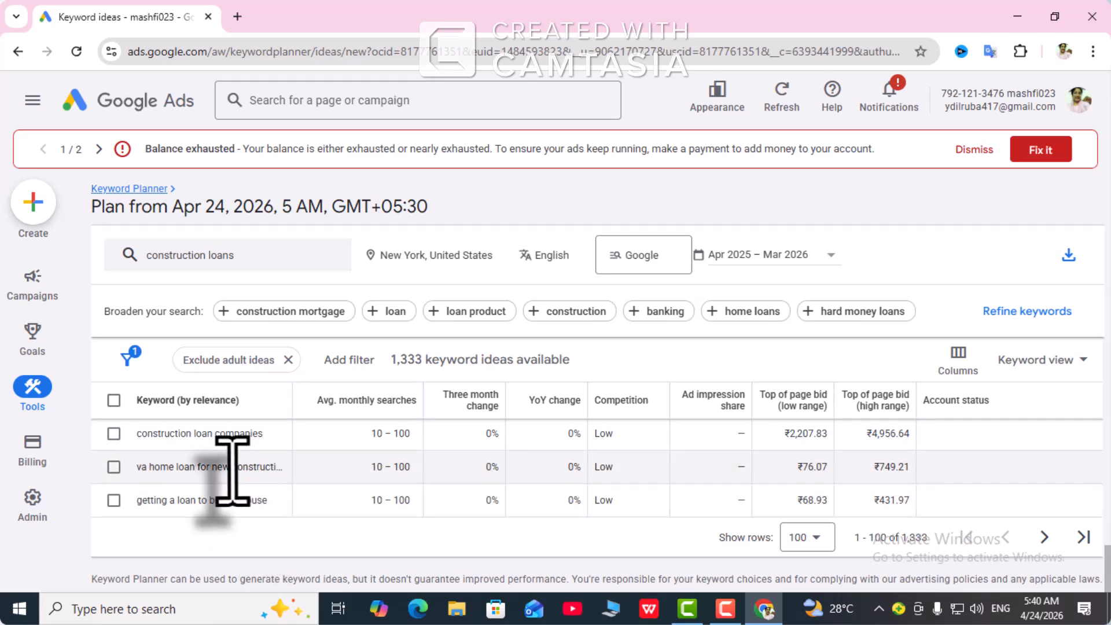
pyautogui.scroll(1, 231, 469)
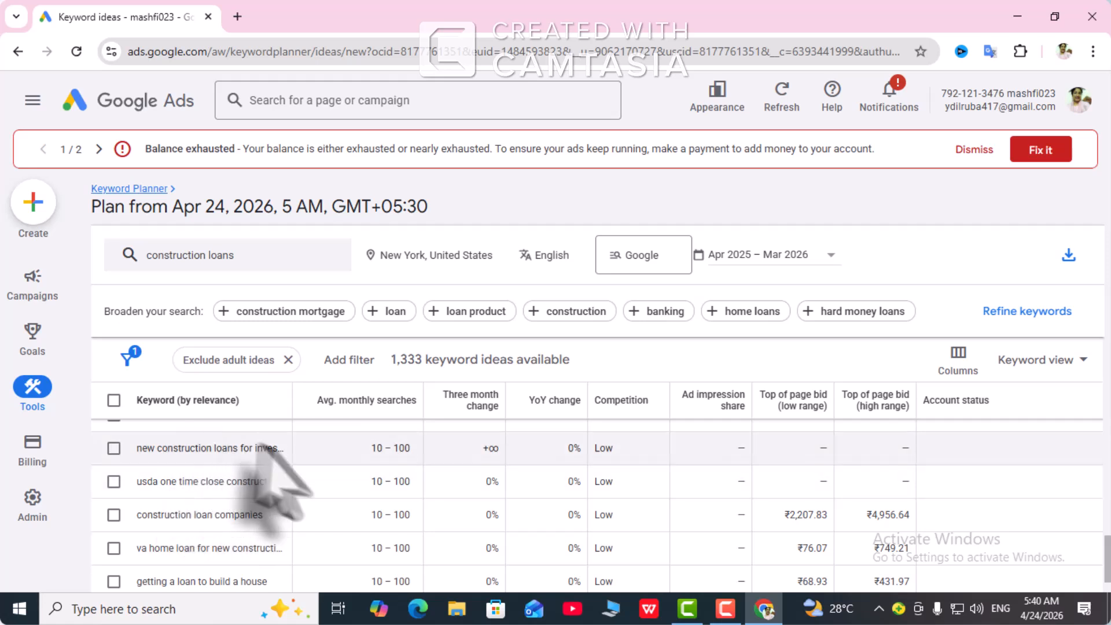
pyautogui.scroll(-3, 249, 484)
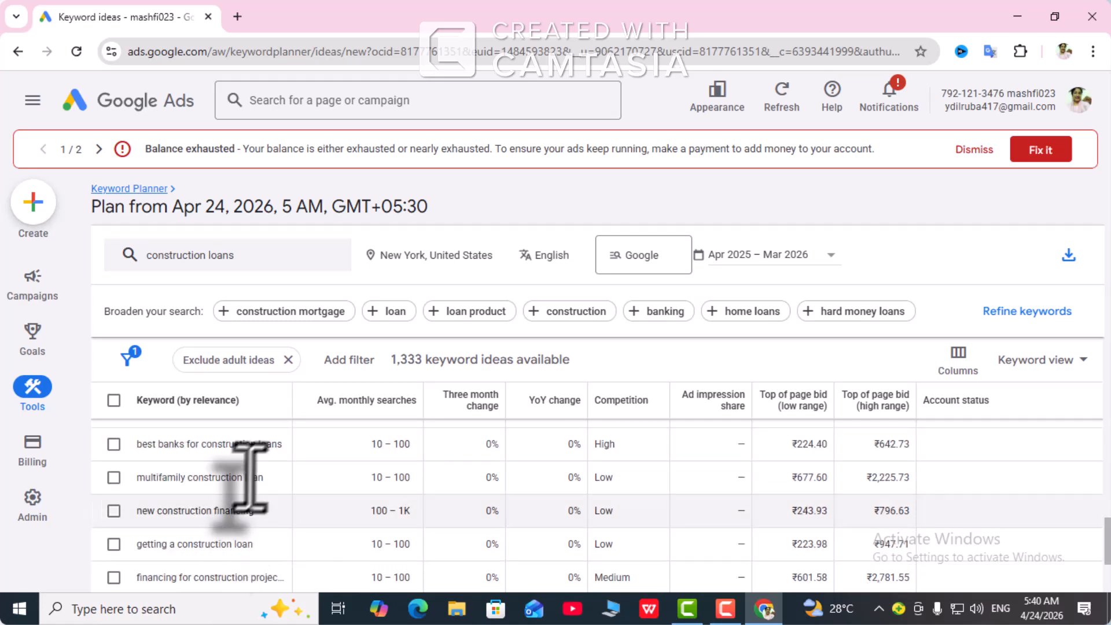
pyautogui.scroll(-3, 230, 486)
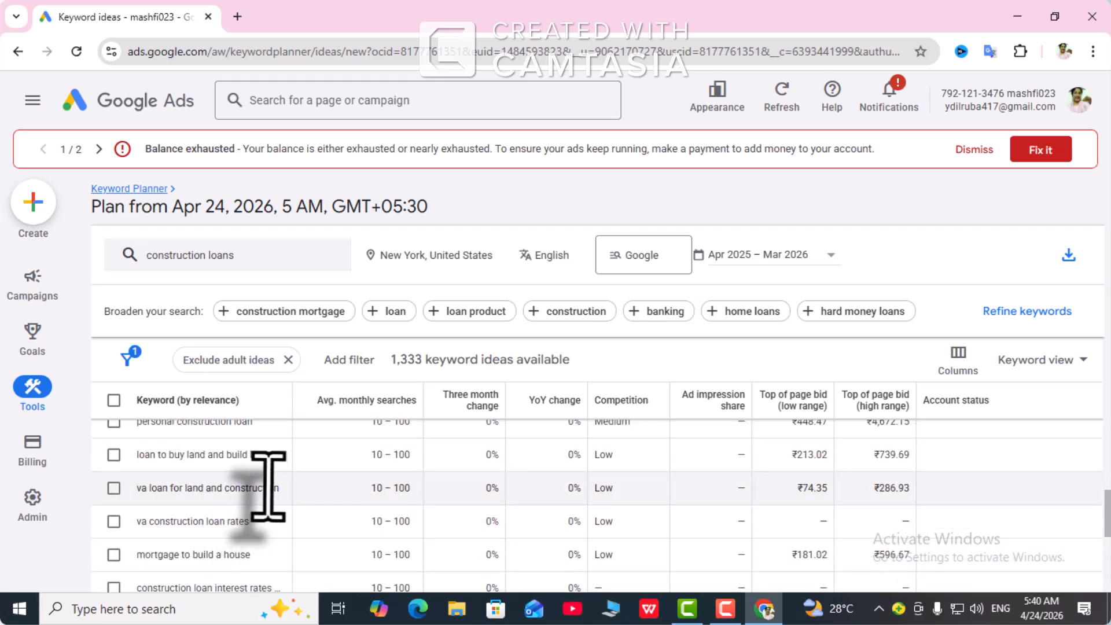
pyautogui.scroll(2, 272, 482)
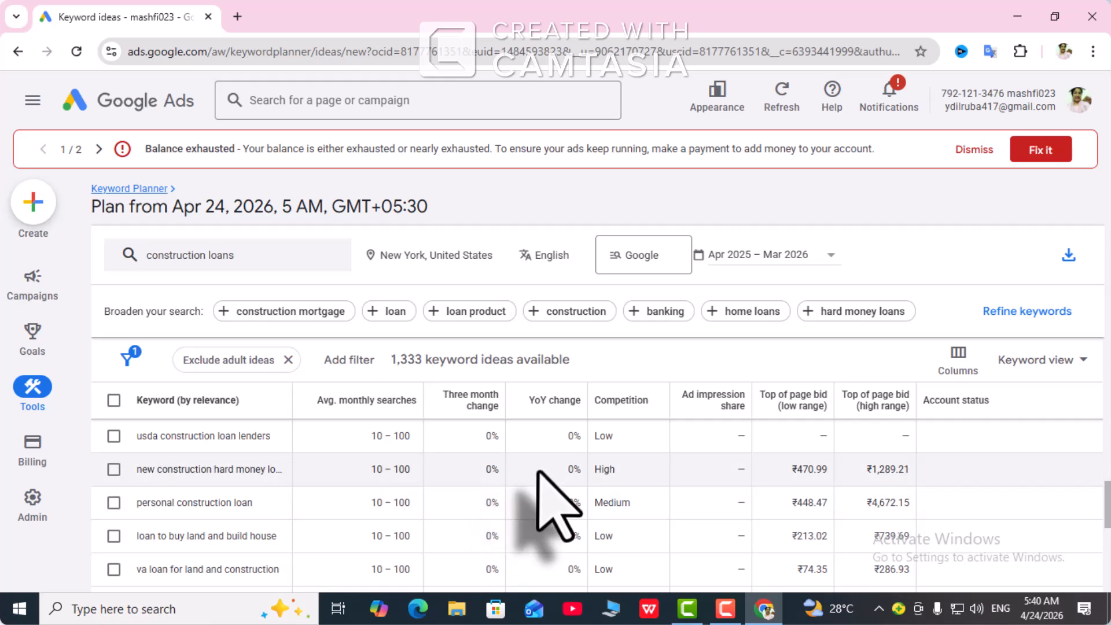
pyautogui.scroll(3, 538, 471)
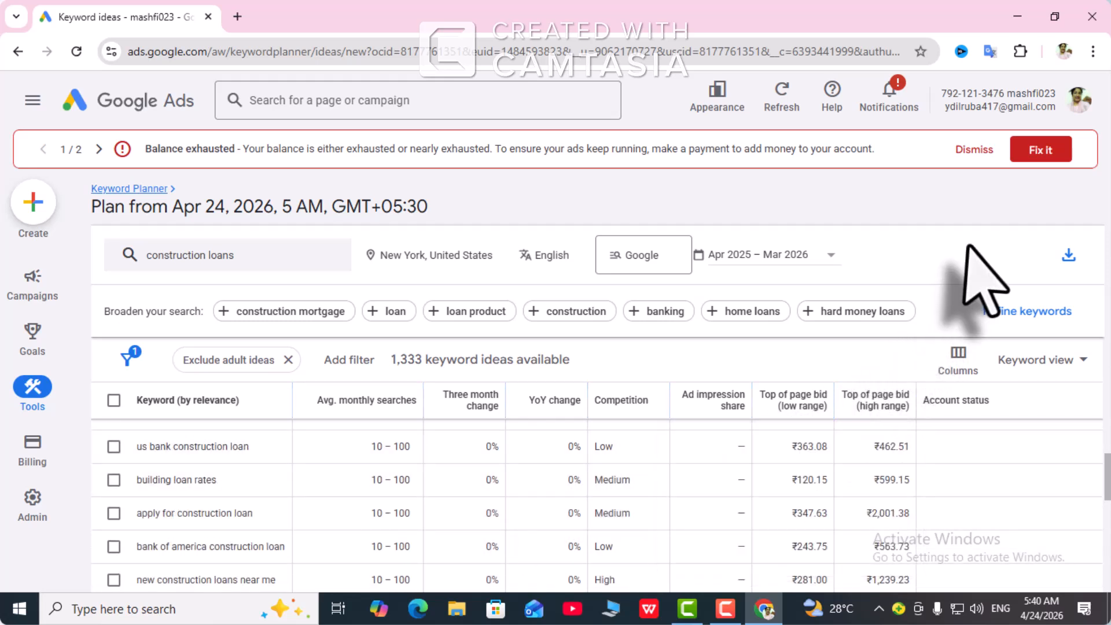